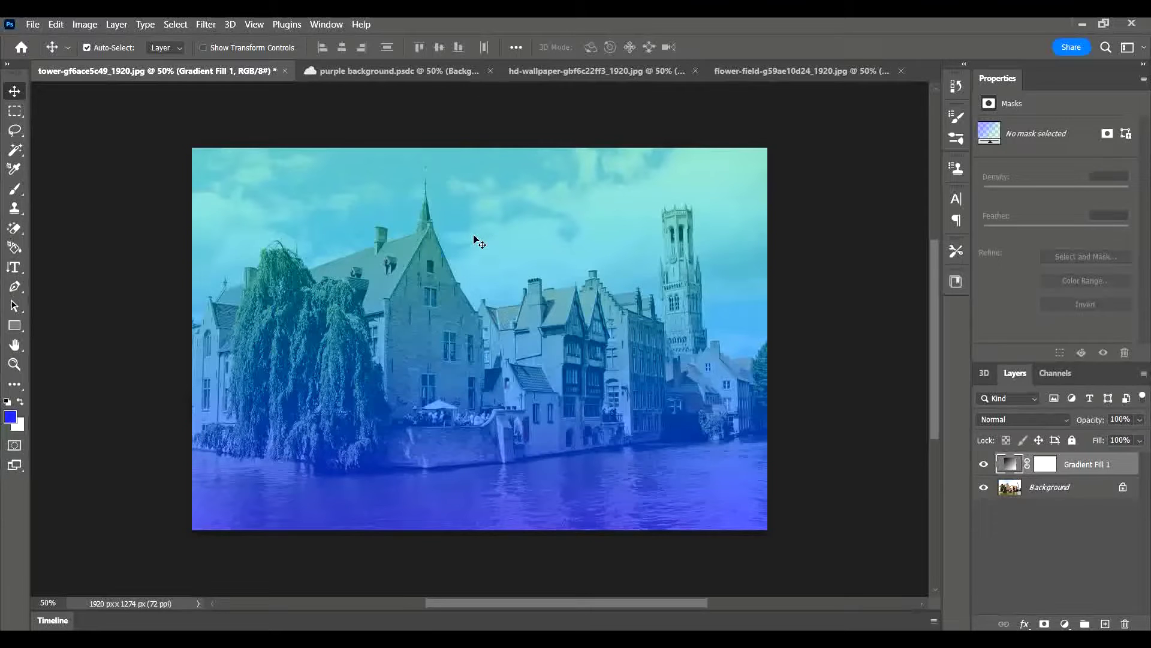
Step: Browse the purple forest and blue-tinted town examples, then switch to the hd-wallpaper island photo
click(372, 77)
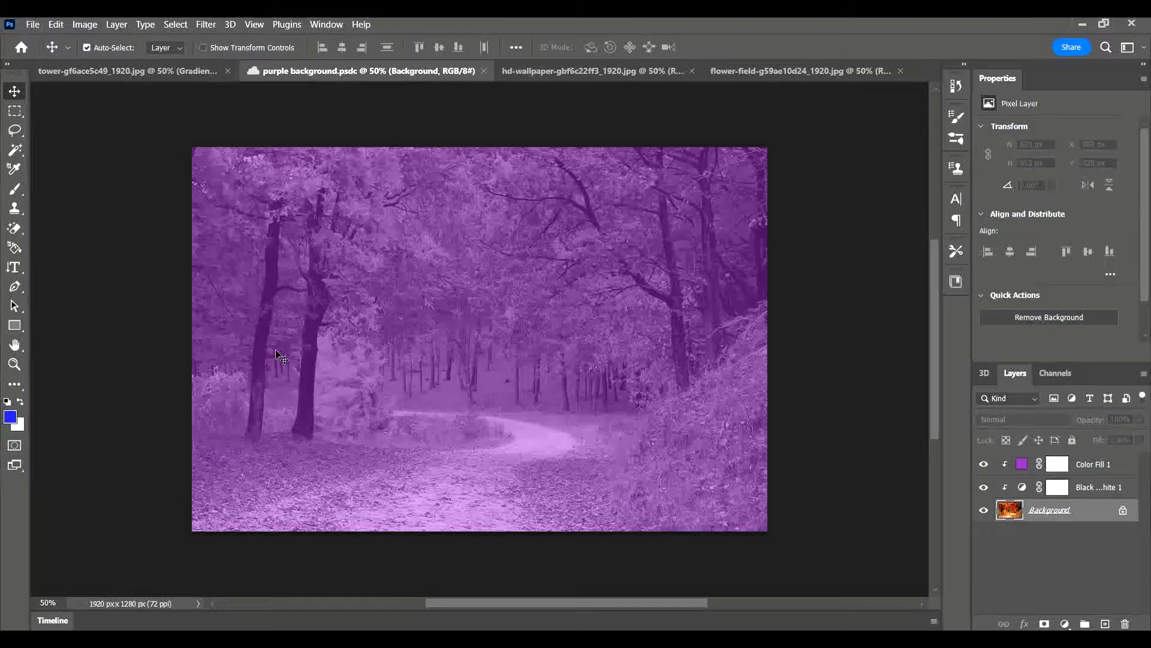
click(120, 70)
click(431, 68)
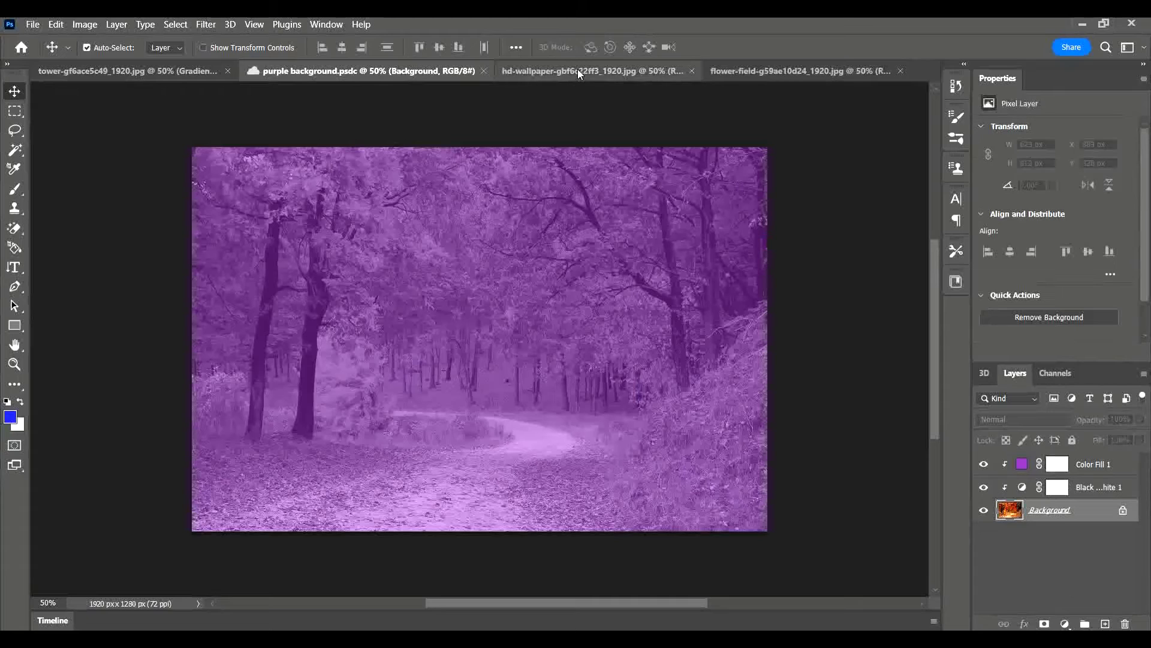
click(578, 72)
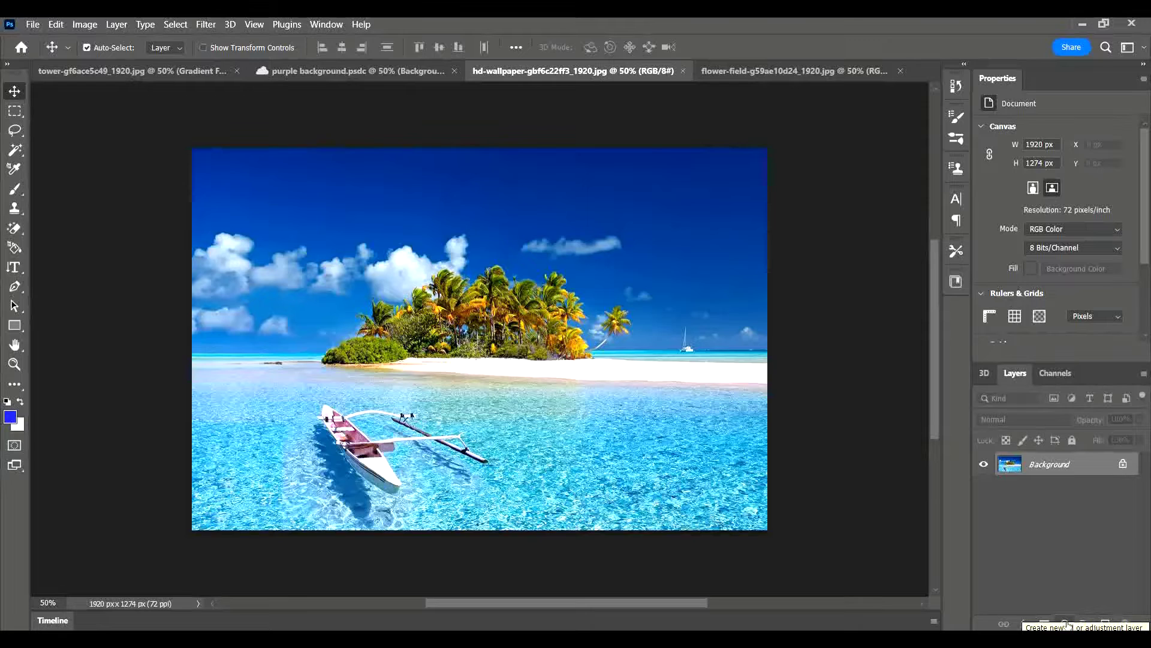
Step: Add a Gradient Fill layer to the island photo from the Layers panel's fill/adjustment list
click(1065, 624)
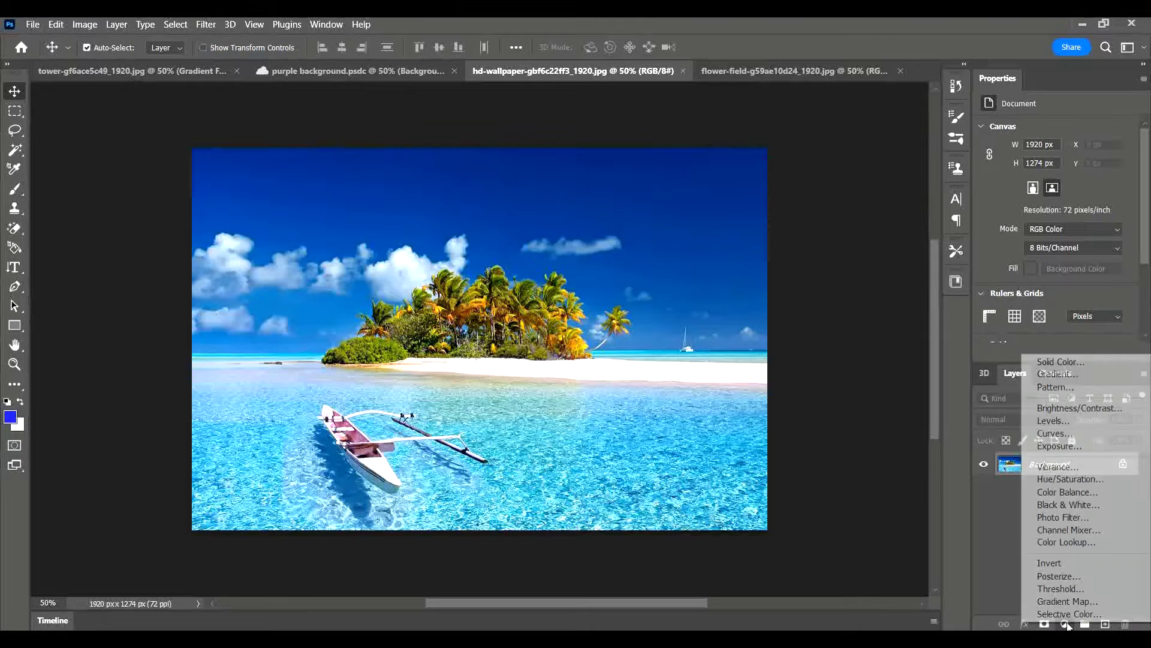
click(1087, 374)
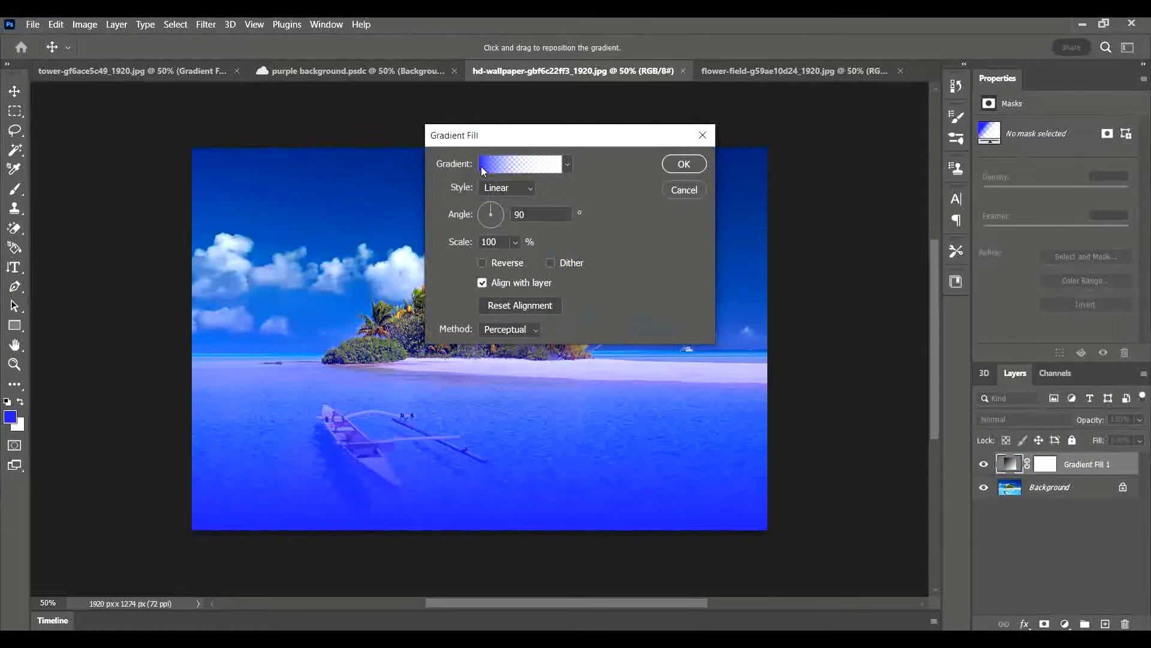
Step: In the gradient editor, set the left color stop to light pink #ec69d5
click(519, 169)
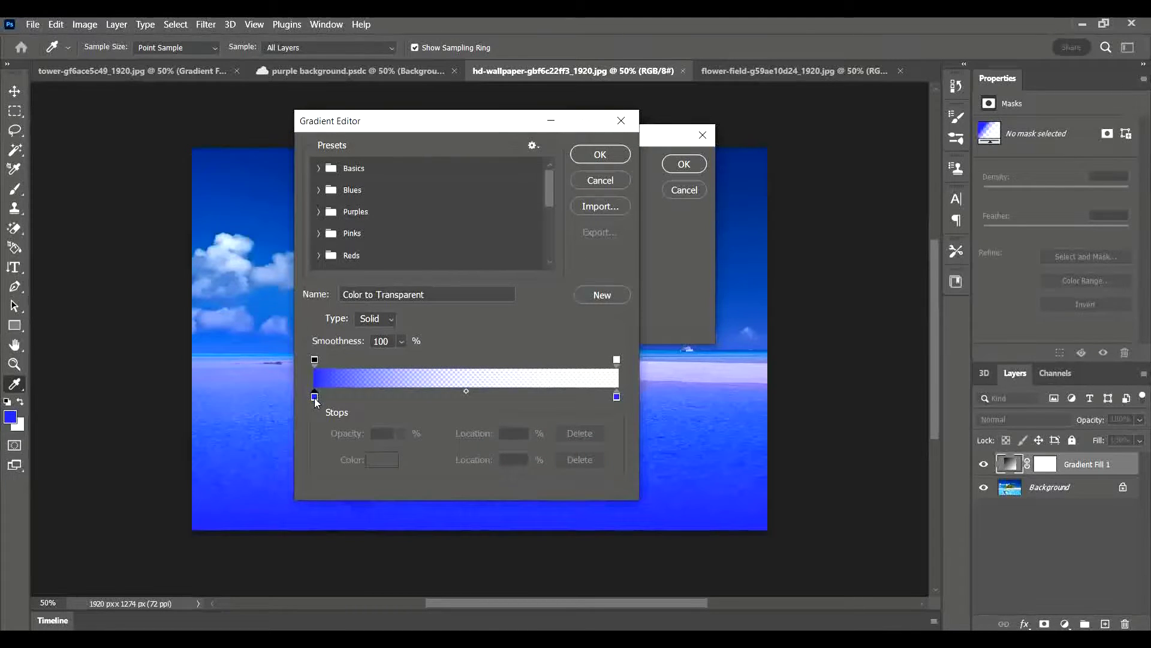
click(314, 396)
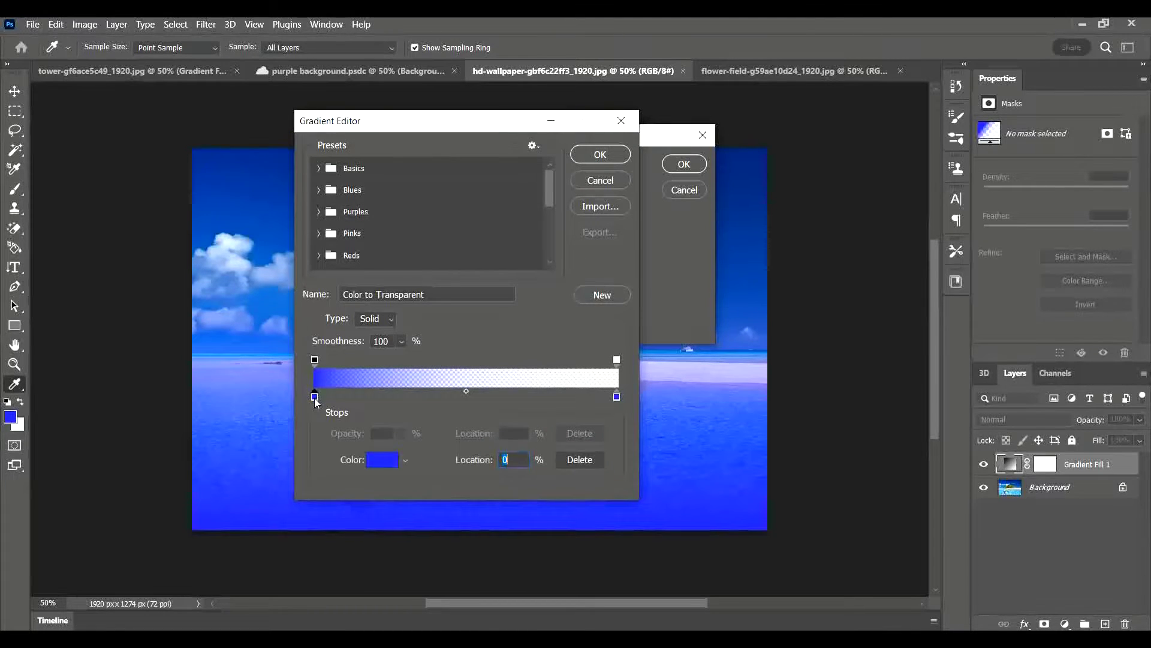
click(403, 461)
click(389, 461)
click(390, 465)
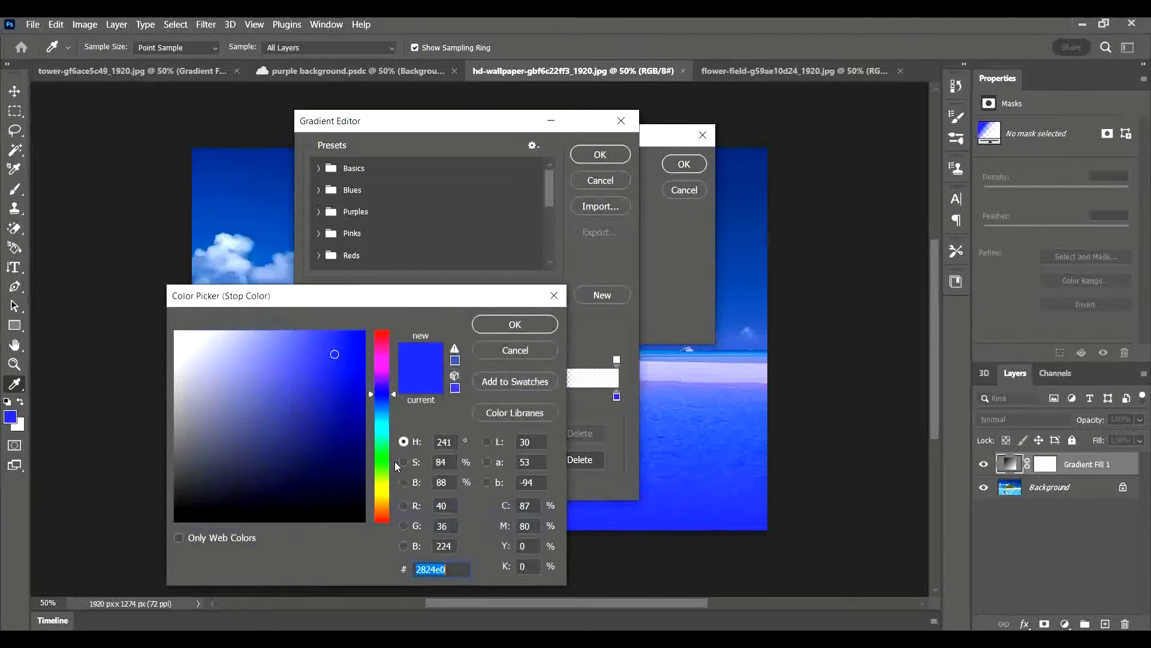
click(383, 356)
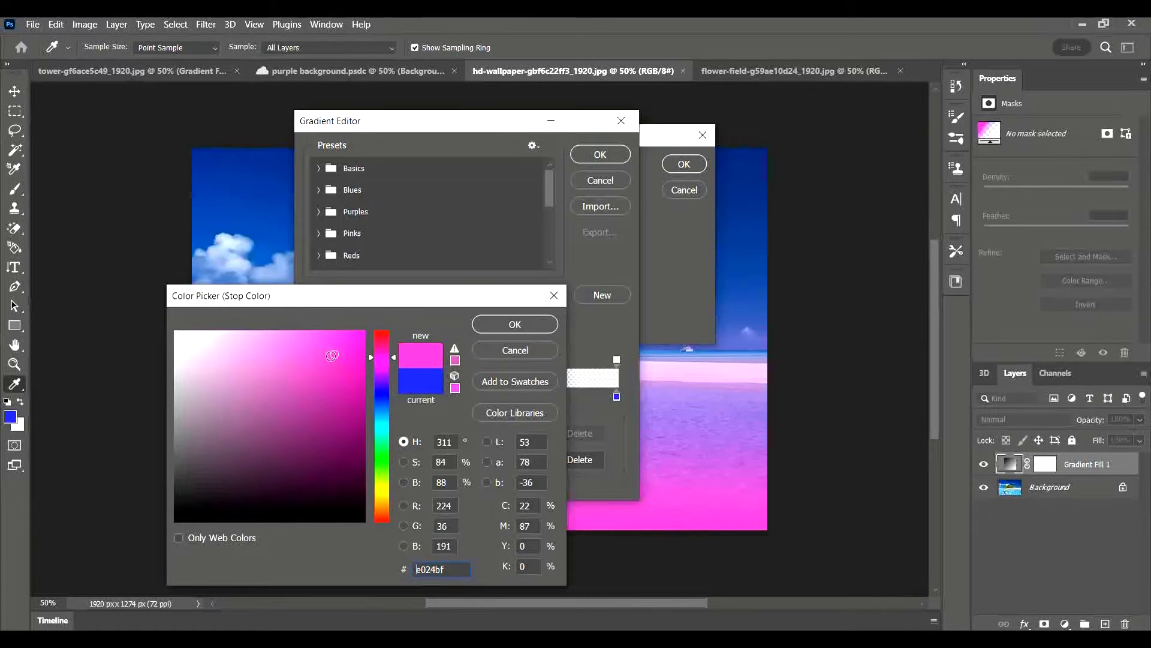
drag(332, 355, 281, 345)
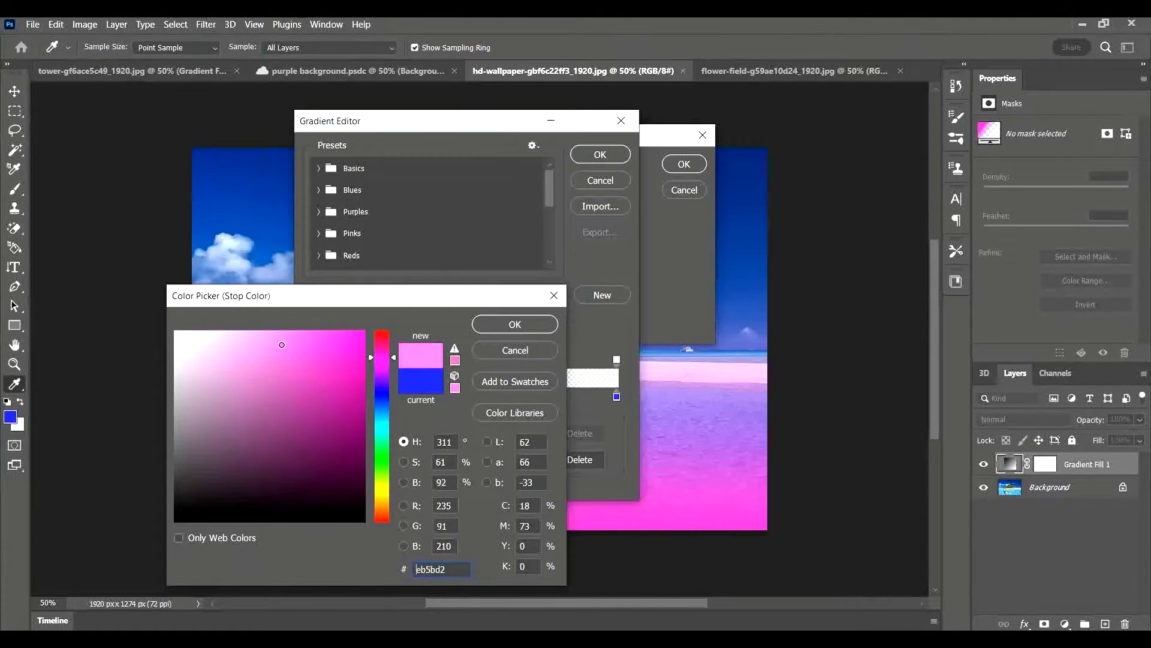
click(508, 325)
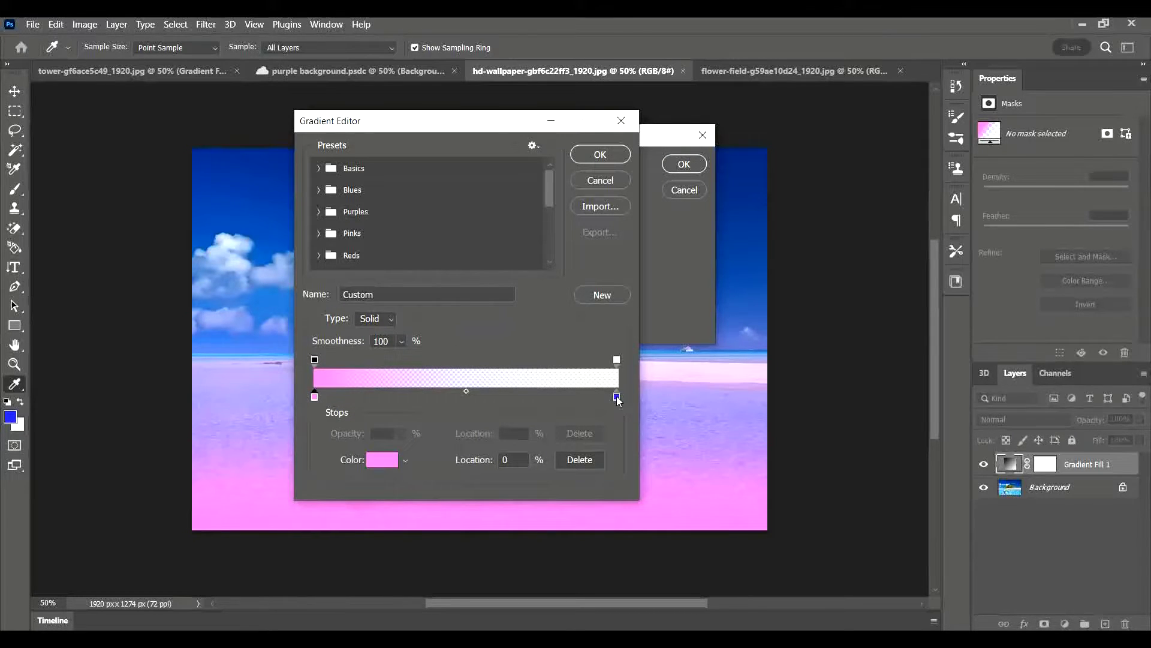
Step: Set the gradient's right color stop to light green #4fe460
click(617, 397)
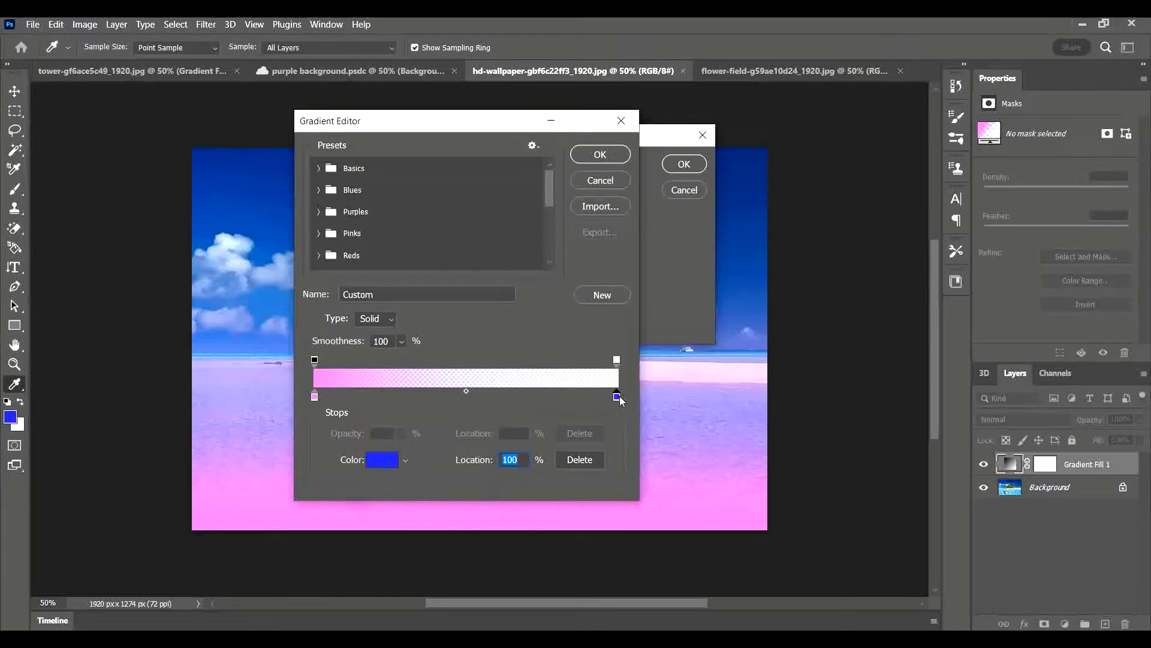
click(382, 459)
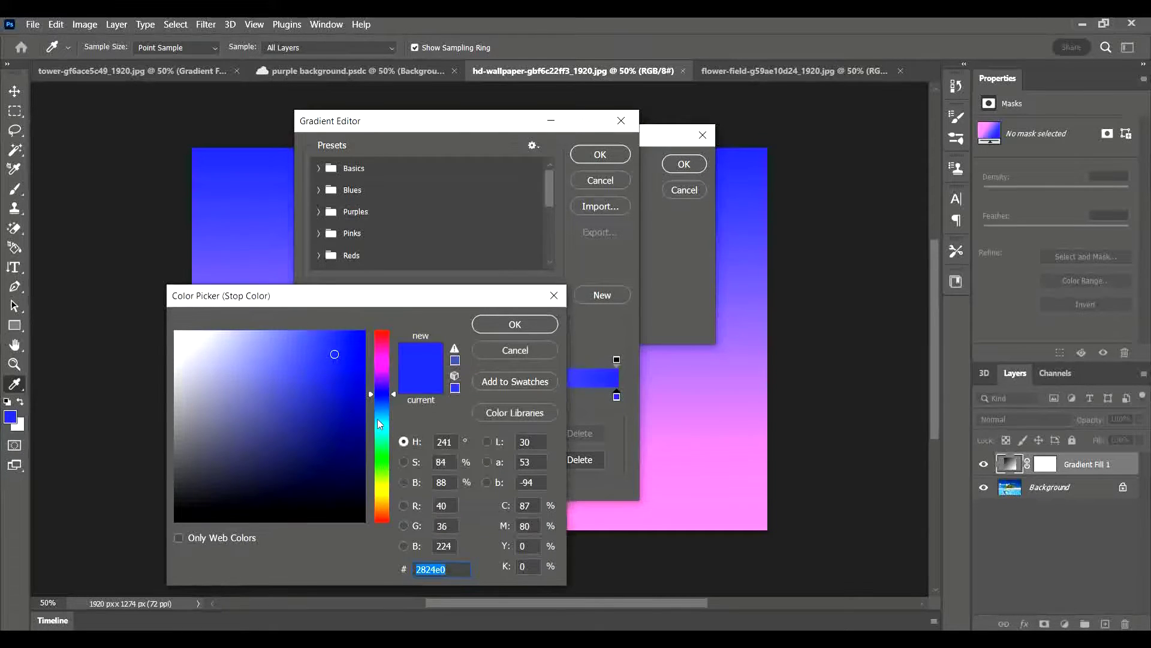
click(384, 467)
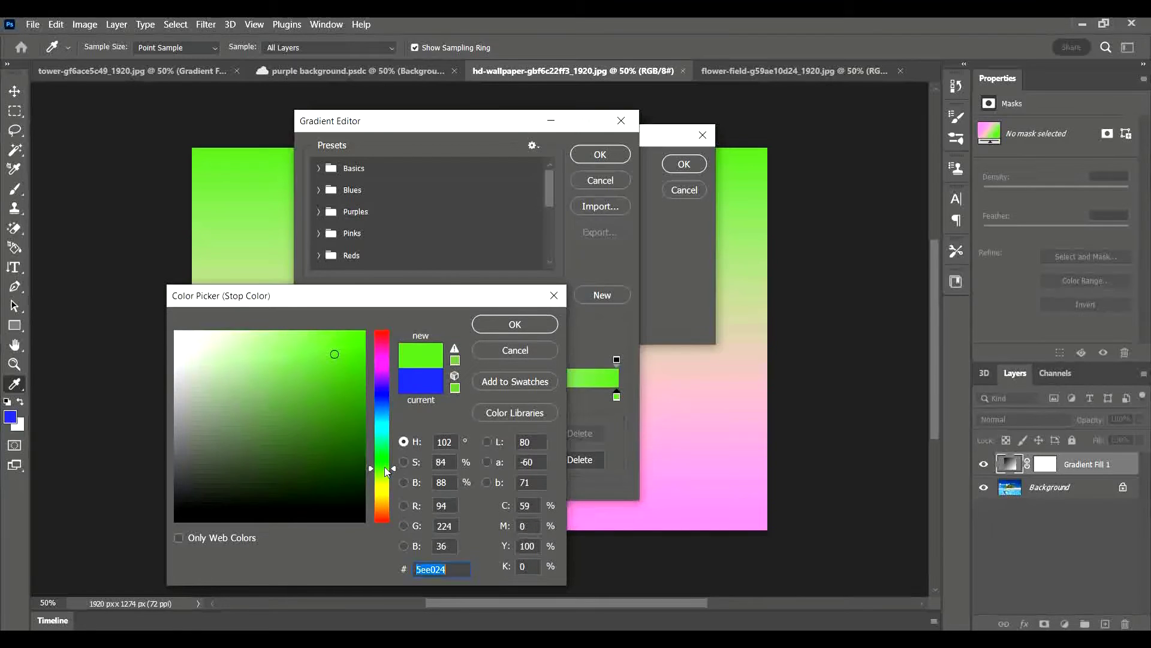
click(387, 453)
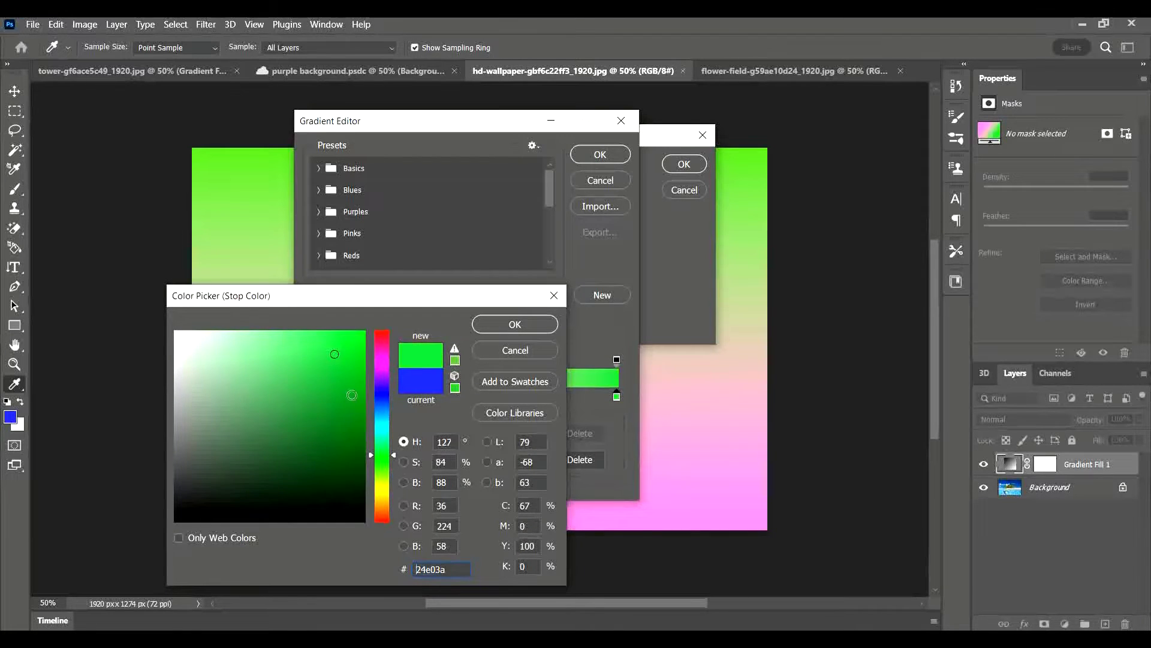
drag(337, 353, 300, 351)
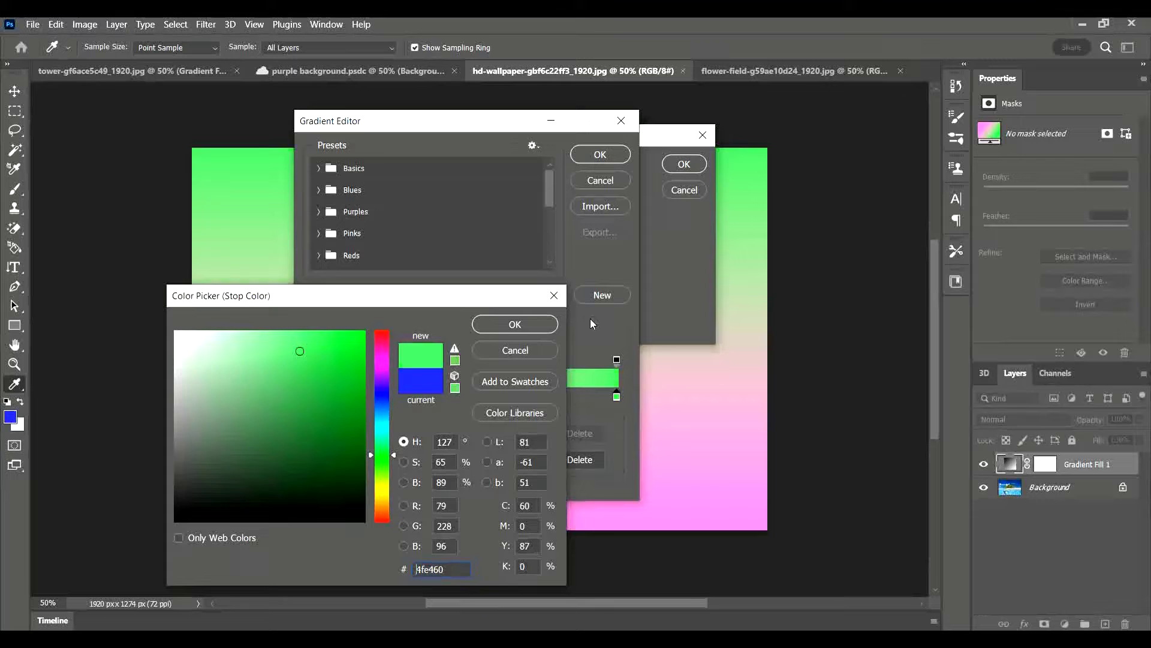
click(542, 324)
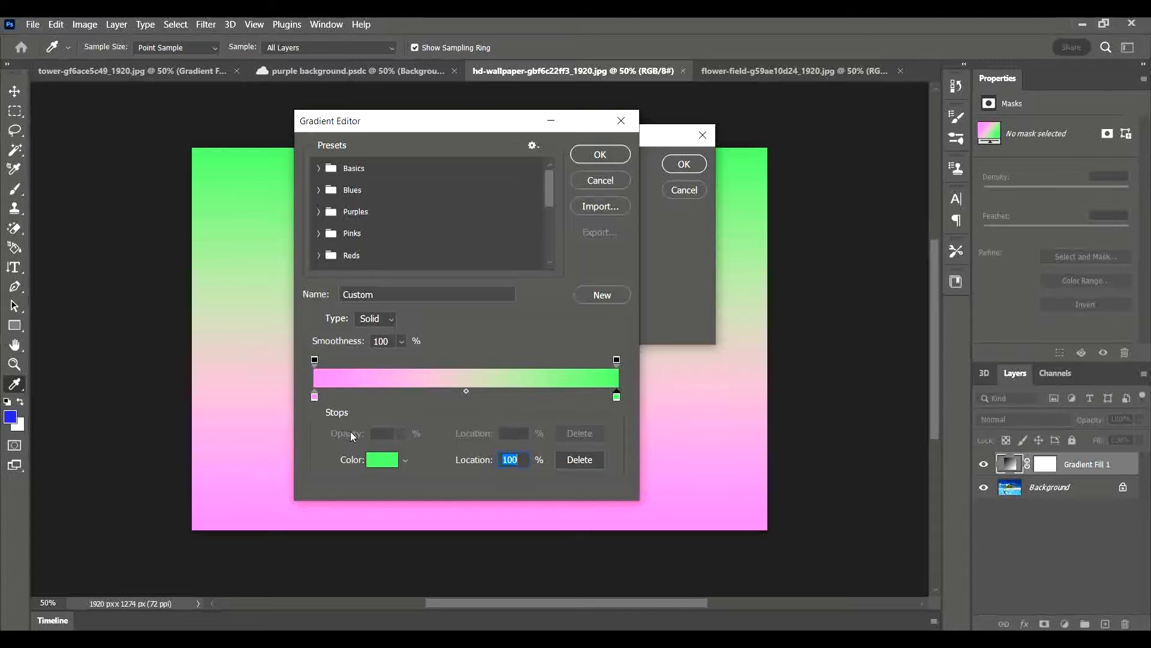
Step: Lower the right opacity stop to 70% and the left opacity stop to 60%
click(616, 360)
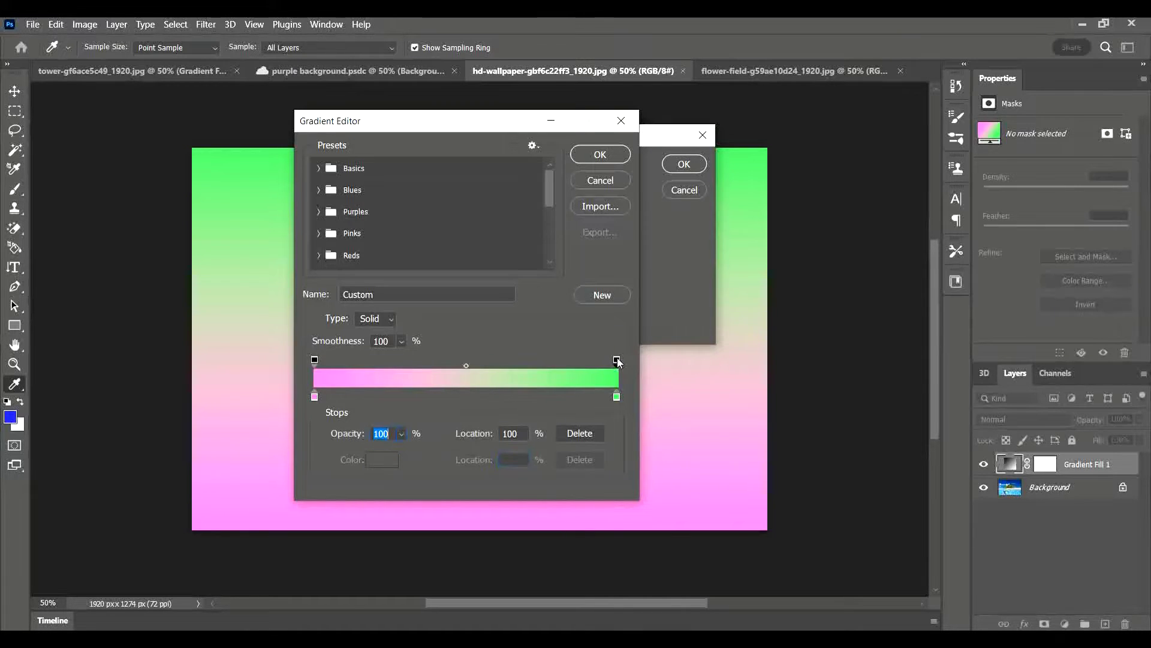
click(401, 434)
mouse_move(416, 452)
mouse_down()
mouse_move(380, 454)
mouse_move(397, 452)
mouse_up()
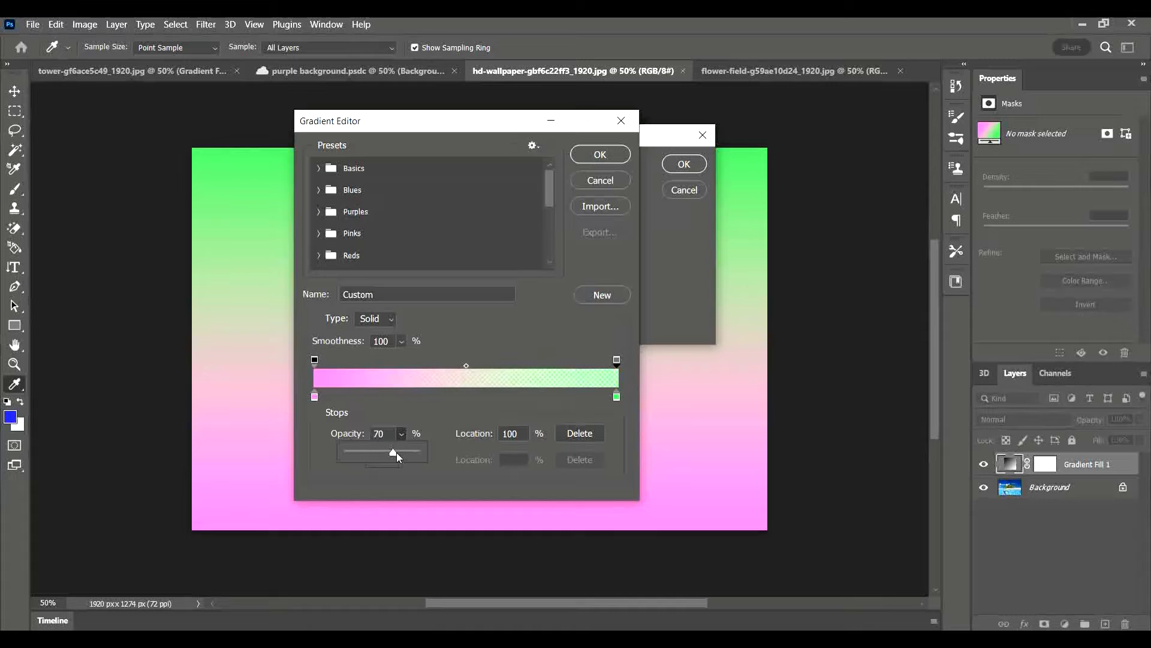
click(316, 363)
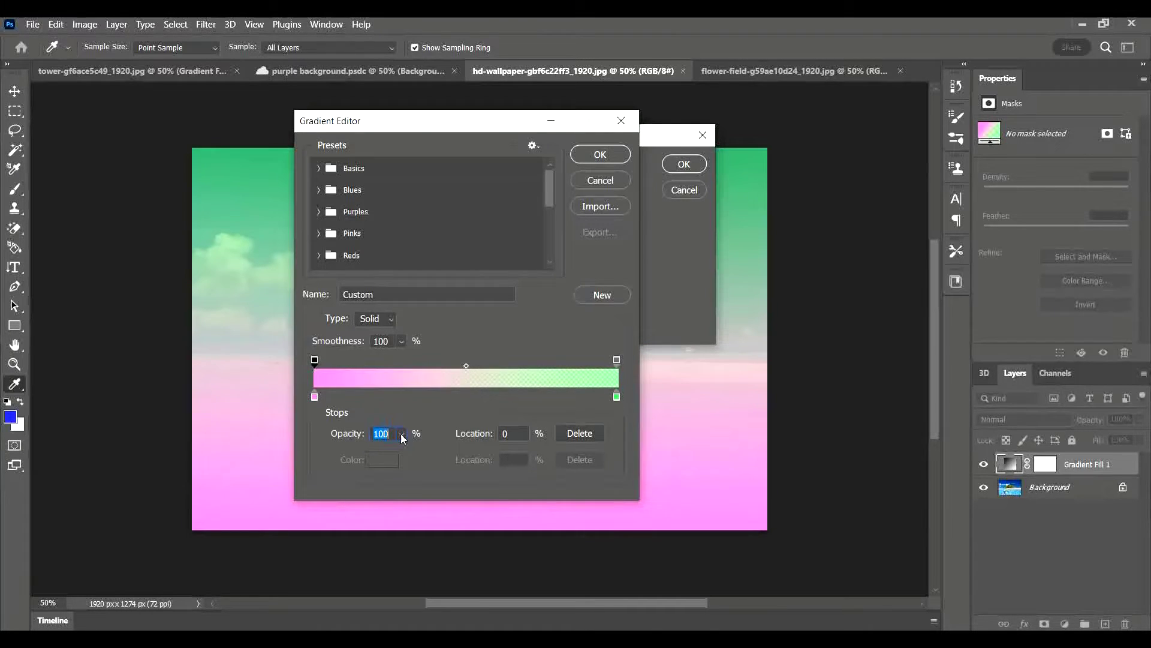
click(401, 434)
drag(414, 448, 390, 451)
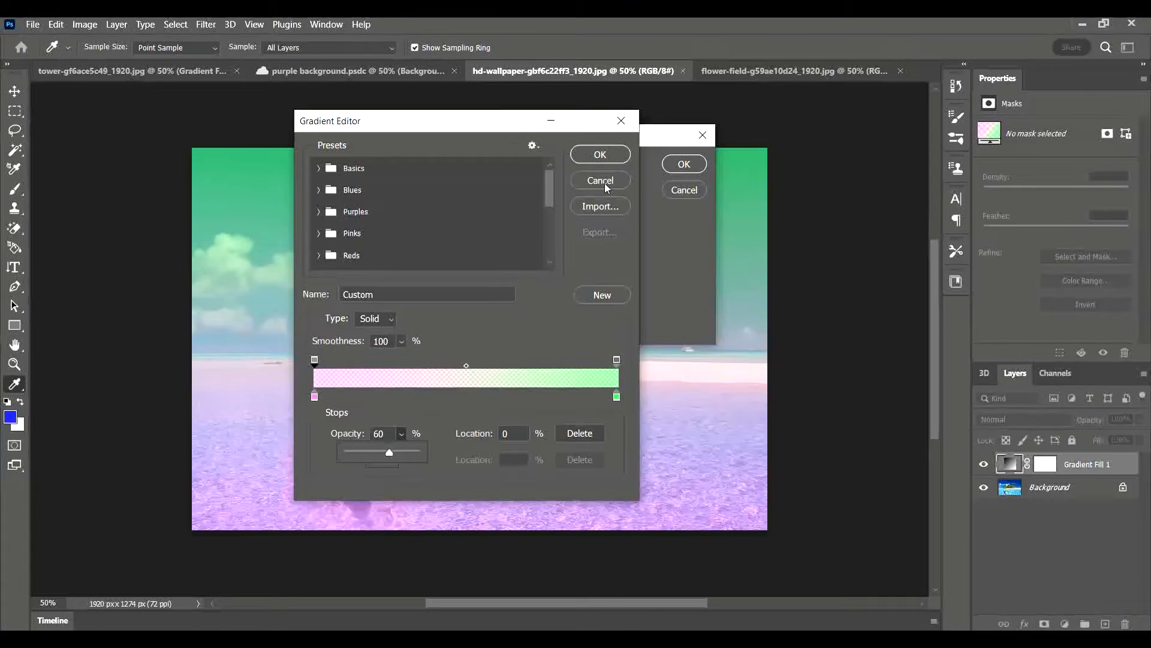
Step: Accept the edited gradient, set the angle to -47.18°, and commit Gradient Fill 1
click(600, 154)
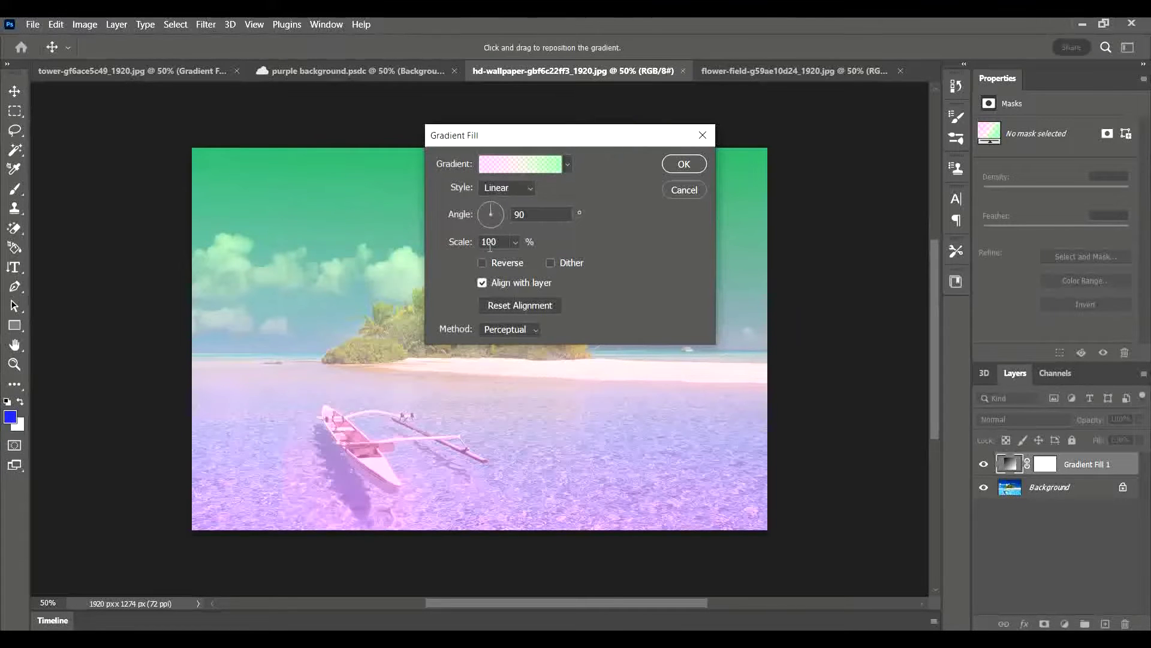
mouse_move(493, 205)
mouse_down()
mouse_move(506, 214)
mouse_move(498, 222)
mouse_up()
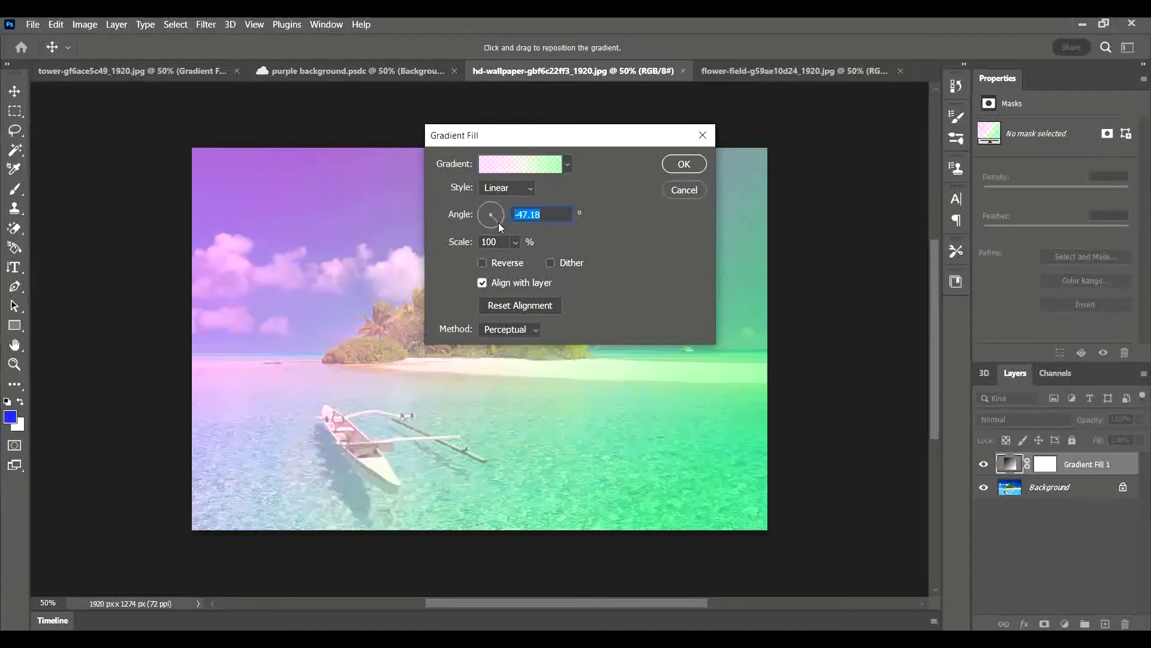
click(683, 162)
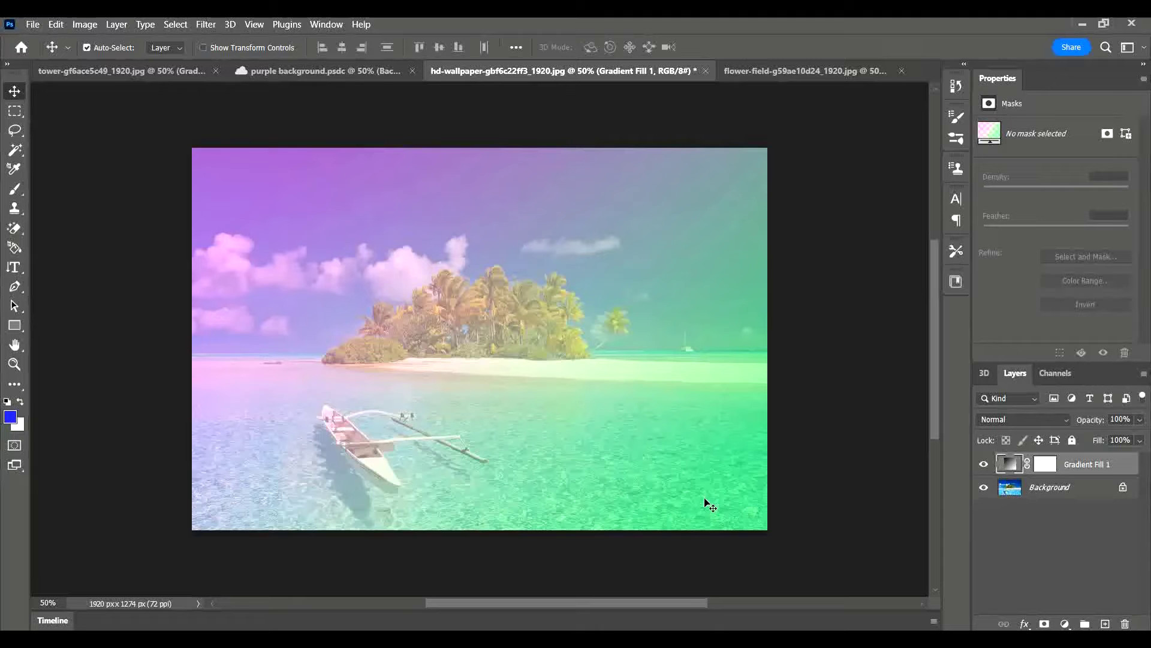
Step: Switch to the flower-field photo, briefly checking the purple forest document on the way
click(788, 73)
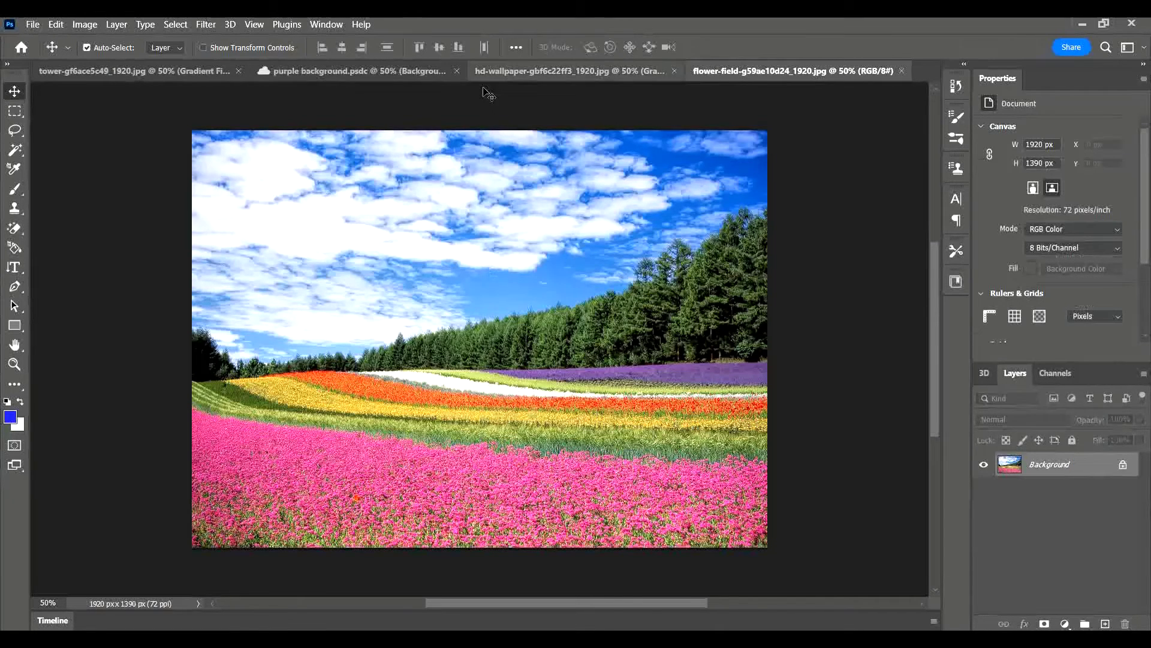
click(362, 73)
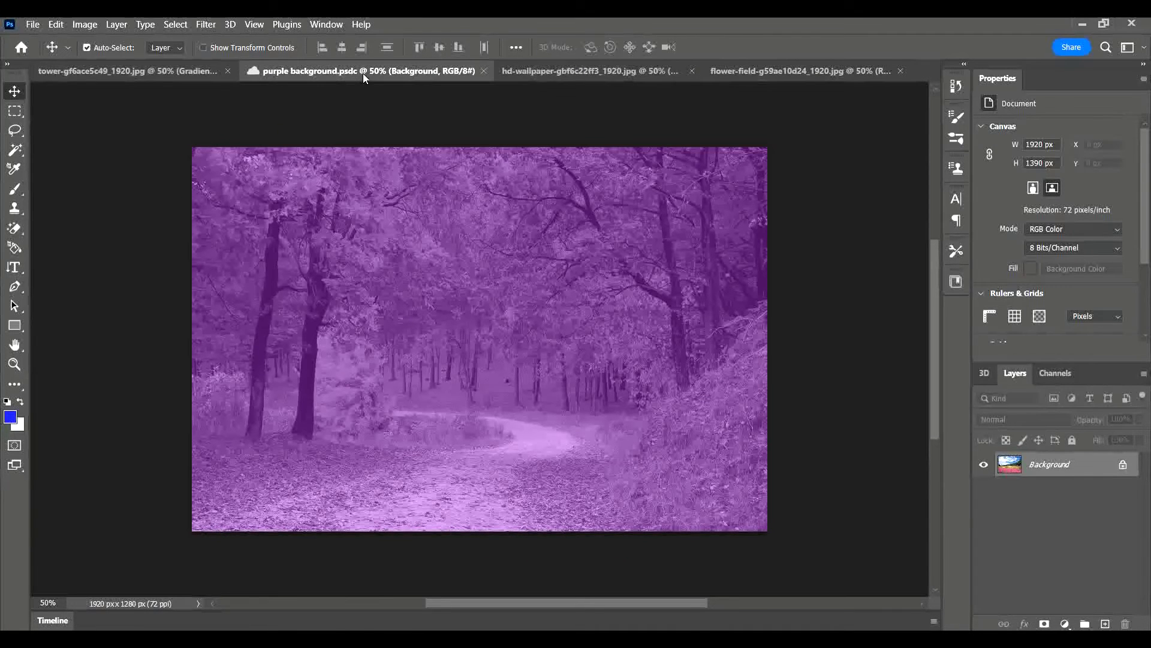
click(757, 75)
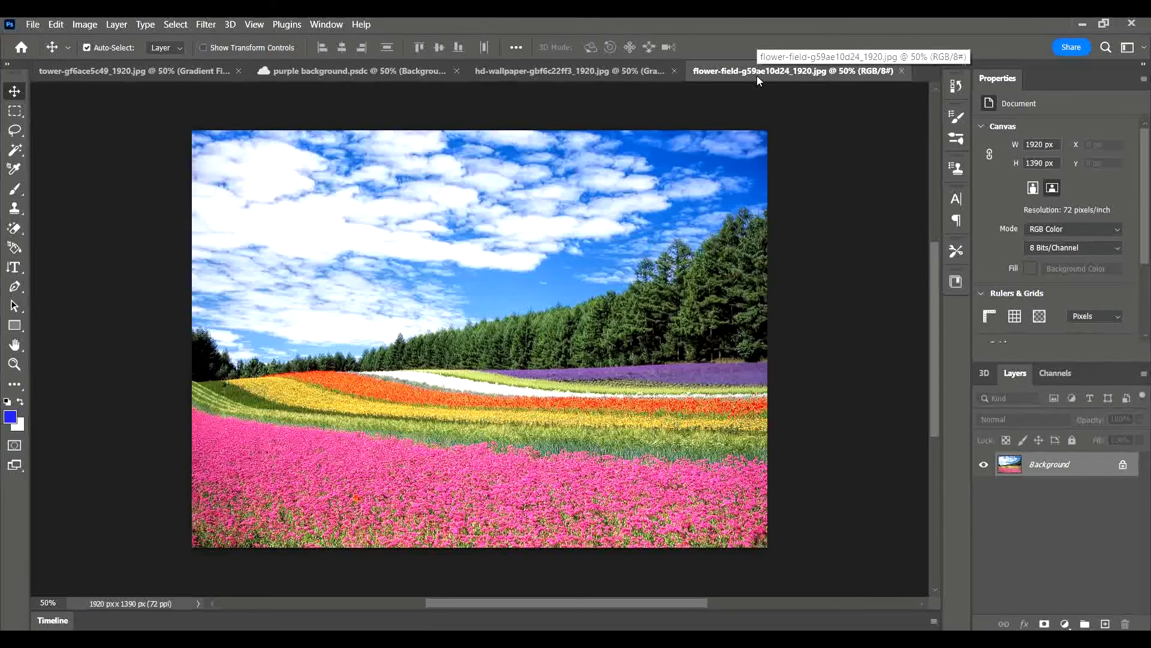
Step: Add a pale yellow #cee150 Color Fill layer at 47% opacity, then switch to purple background.psdc
click(1064, 624)
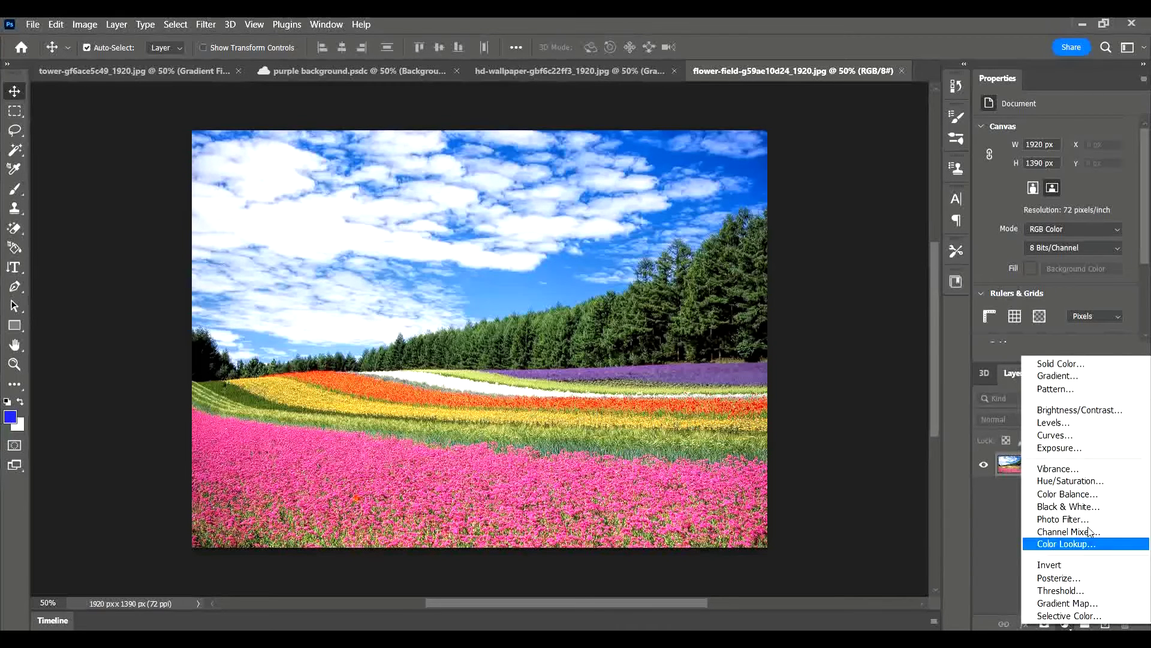
click(1092, 362)
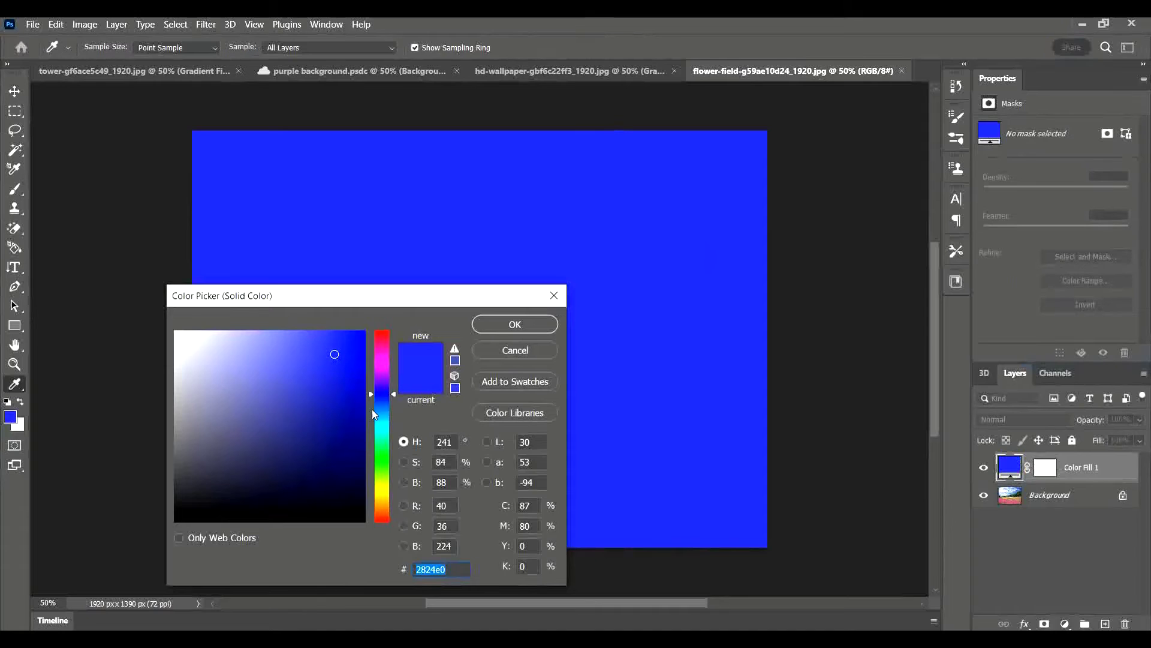
click(380, 484)
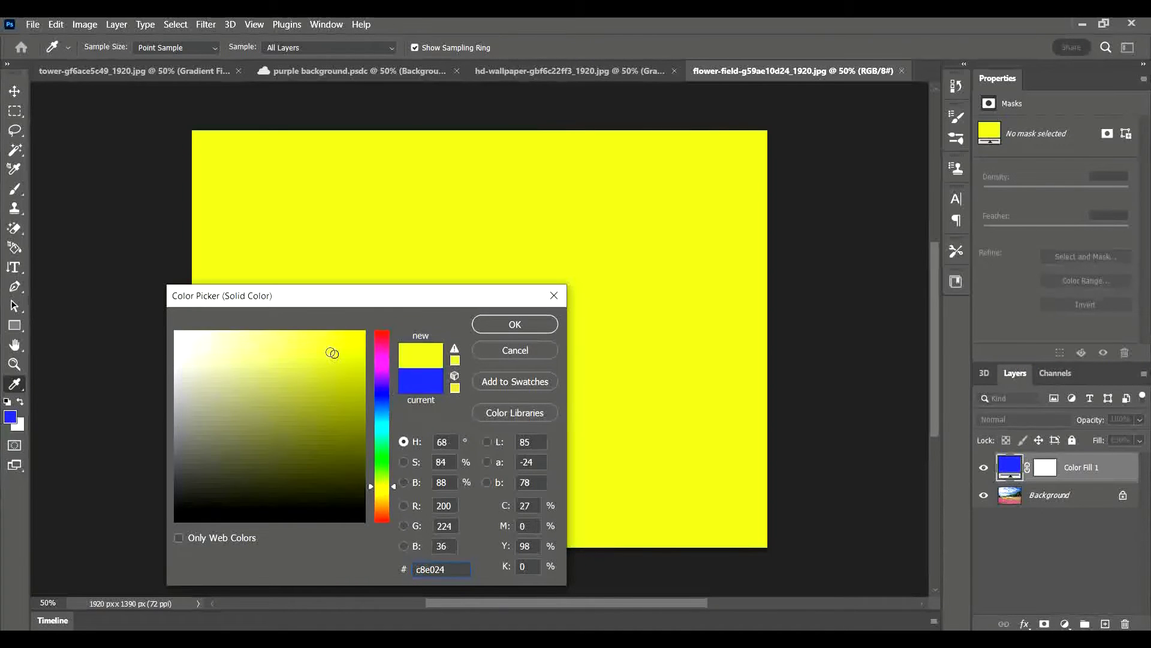
click(297, 352)
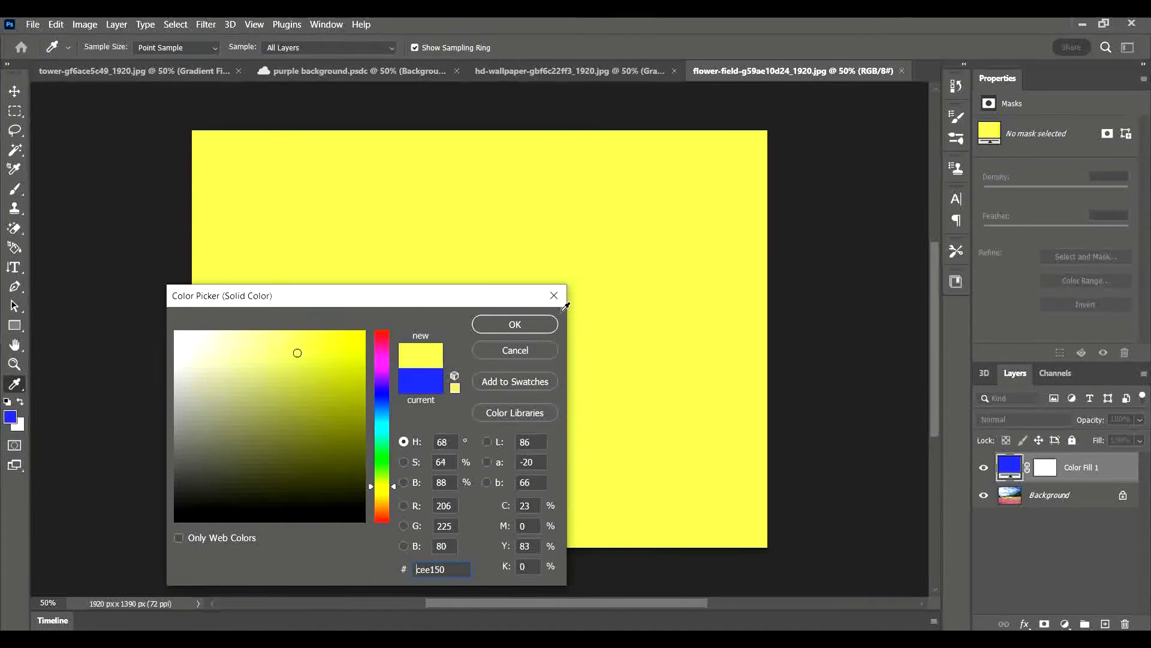
click(537, 327)
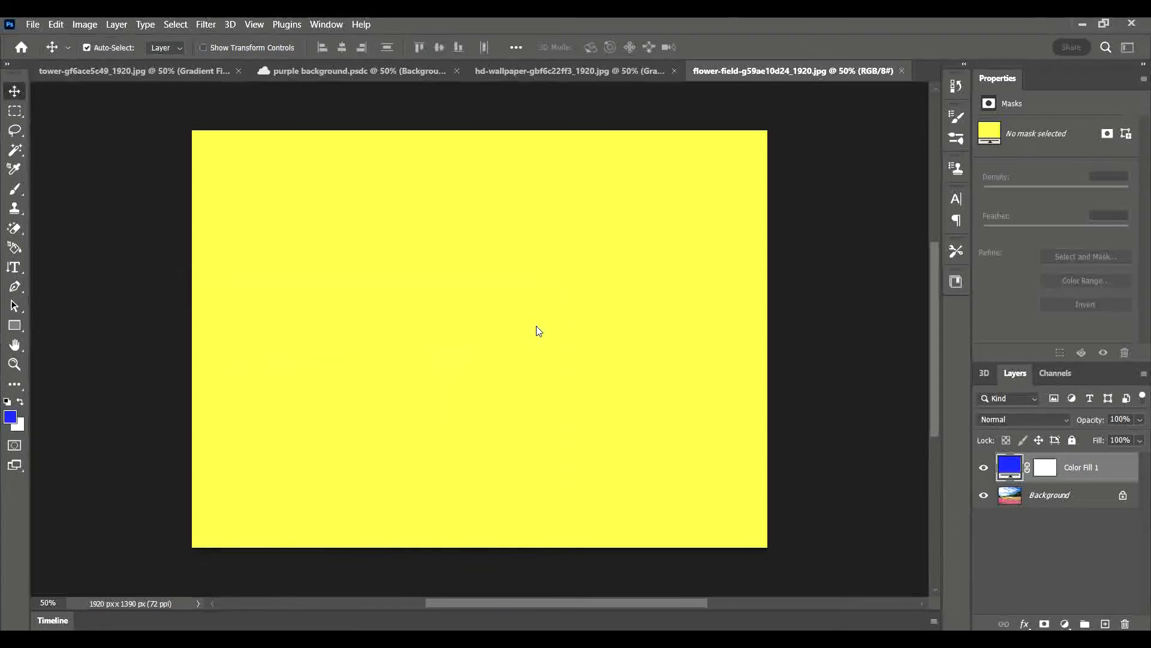
click(1140, 422)
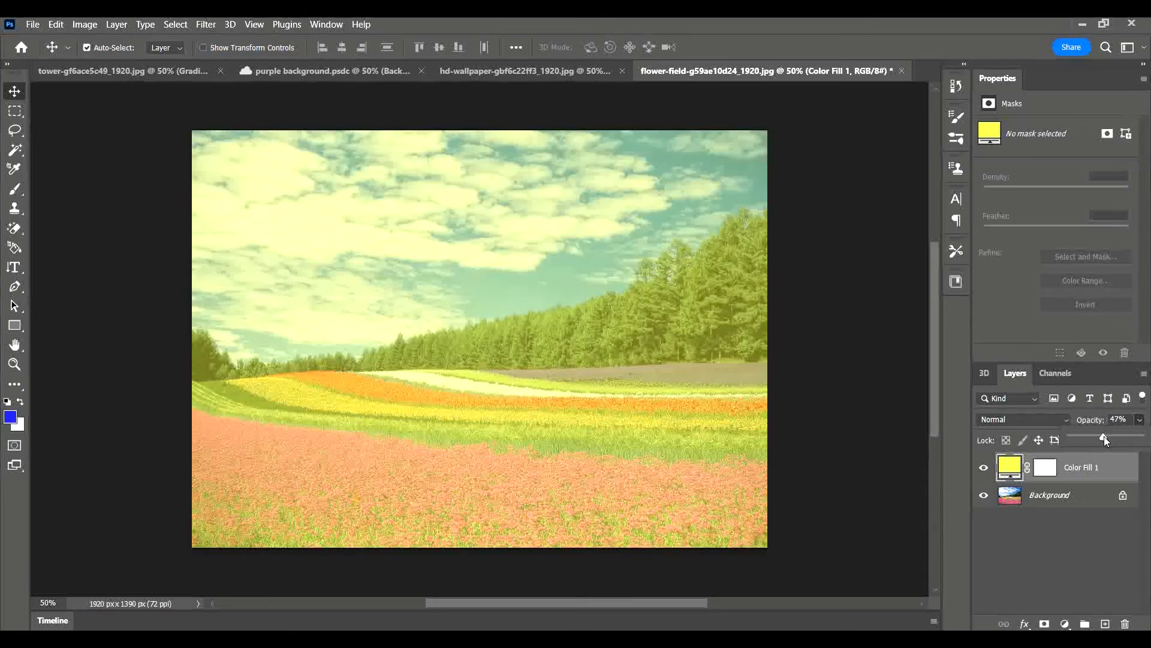
click(319, 71)
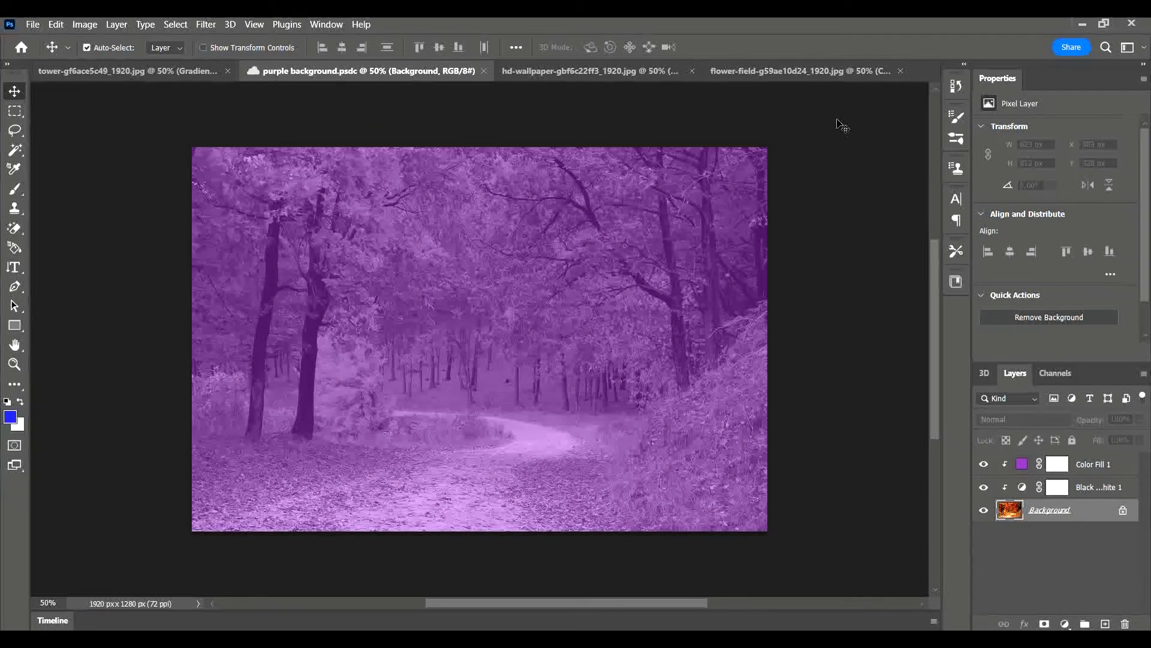
Step: On the flower field, delete Color Fill 1 and add a default Black & White adjustment layer
click(816, 71)
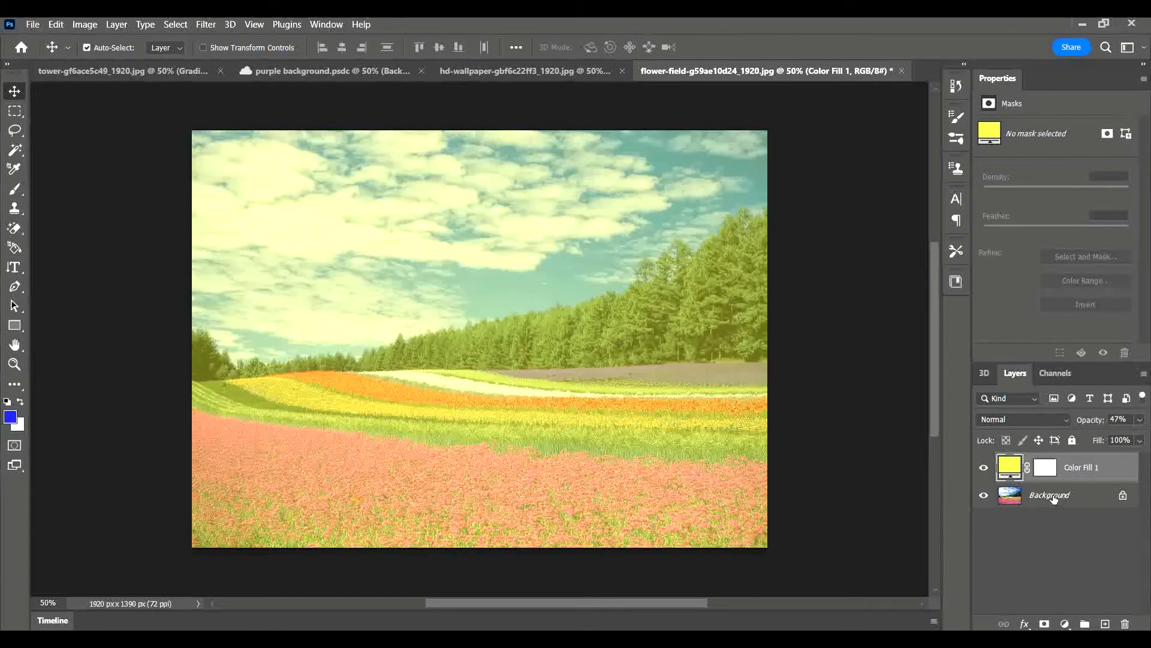
key(ctrl+e)
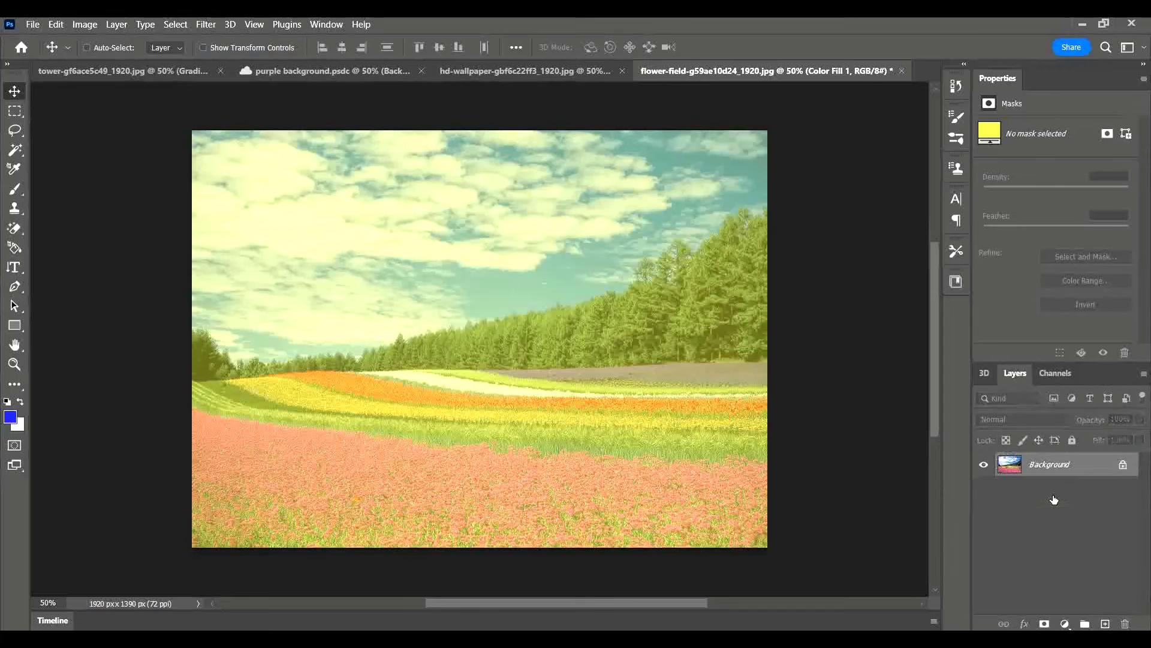
click(1064, 624)
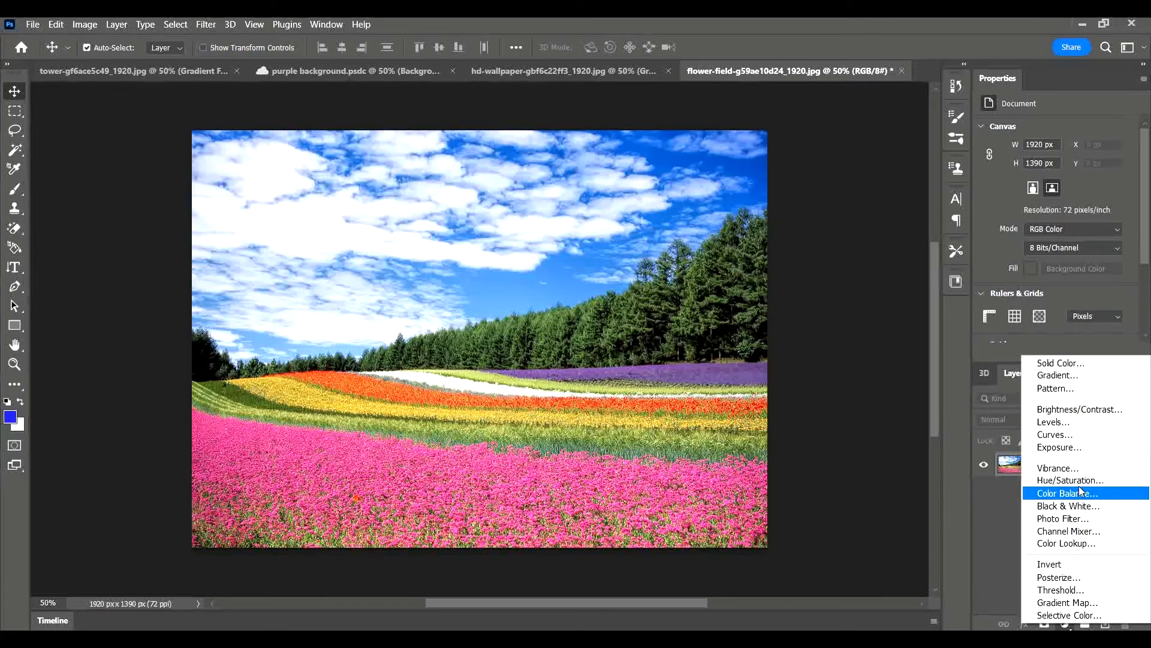
click(1080, 508)
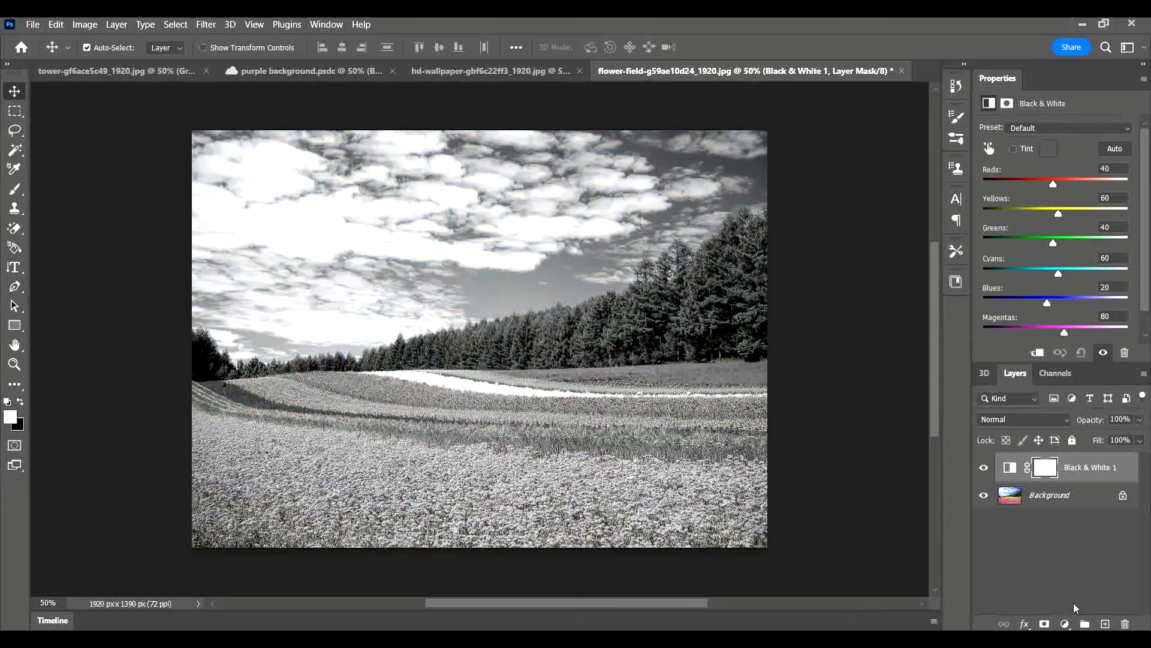
Step: Add a yellow #e0d524 Solid Color fill layer above Black & White 1
click(1065, 624)
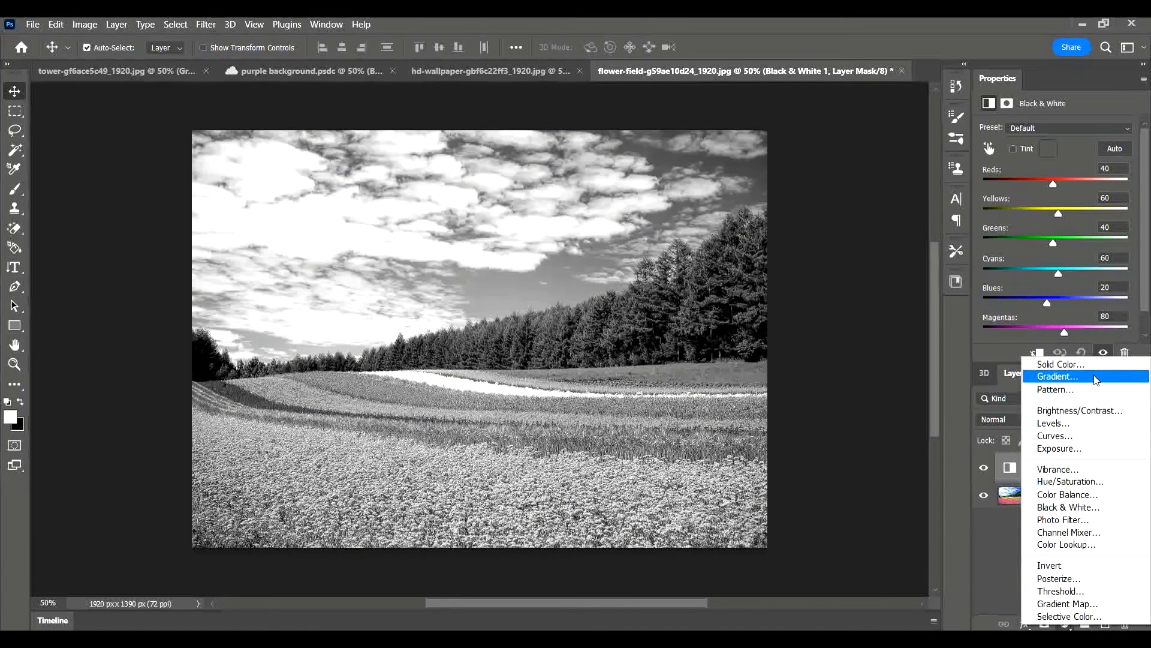
click(1093, 366)
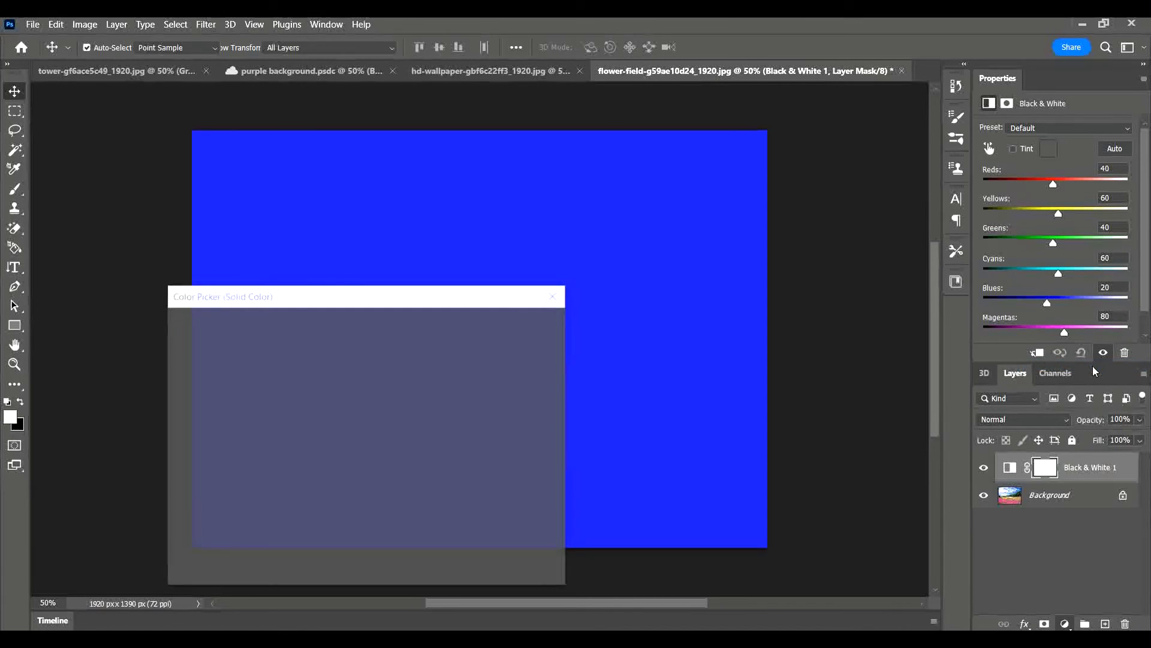
click(383, 491)
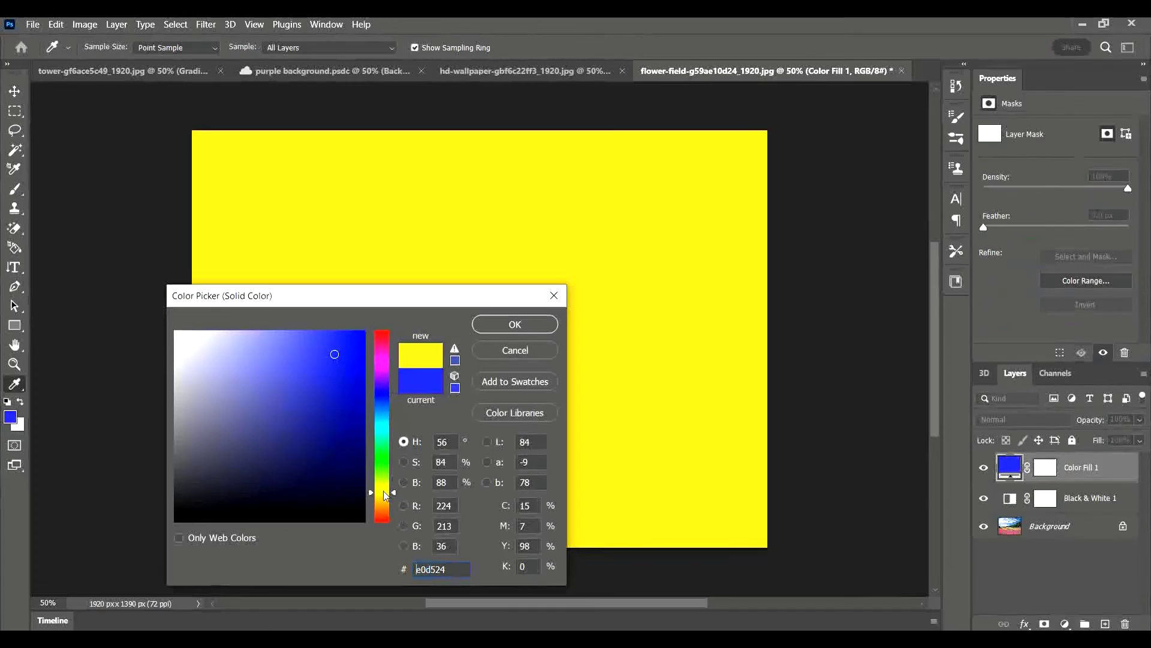
click(543, 324)
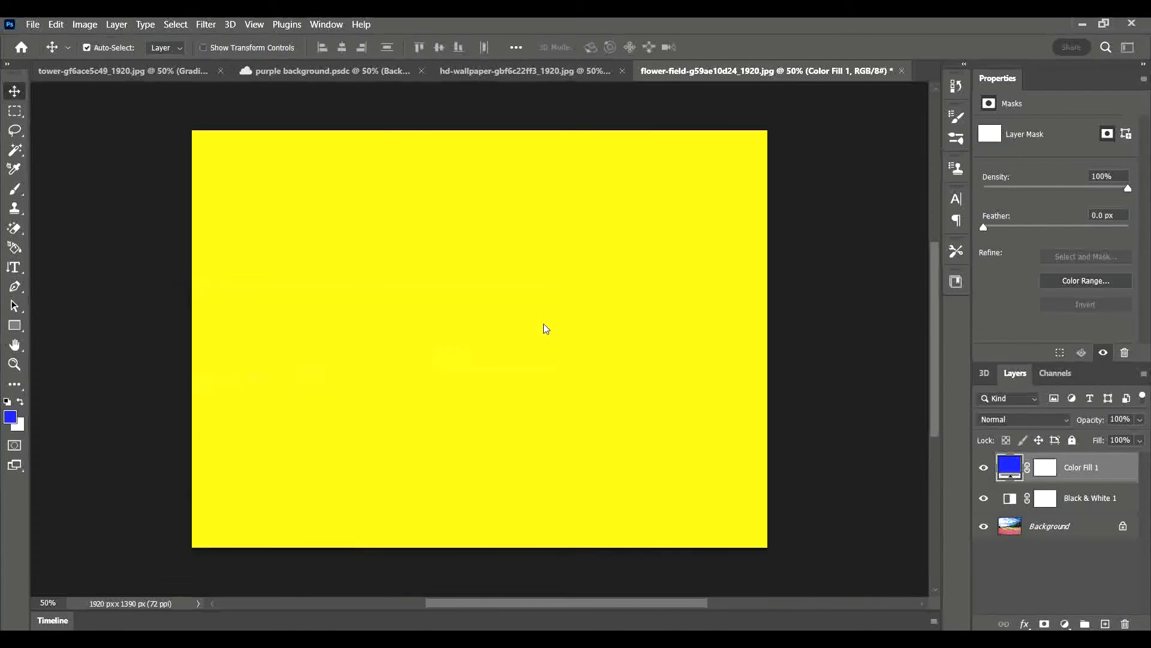
Step: Lower the yellow Color Fill 1 layer's opacity to around 54%
click(1140, 420)
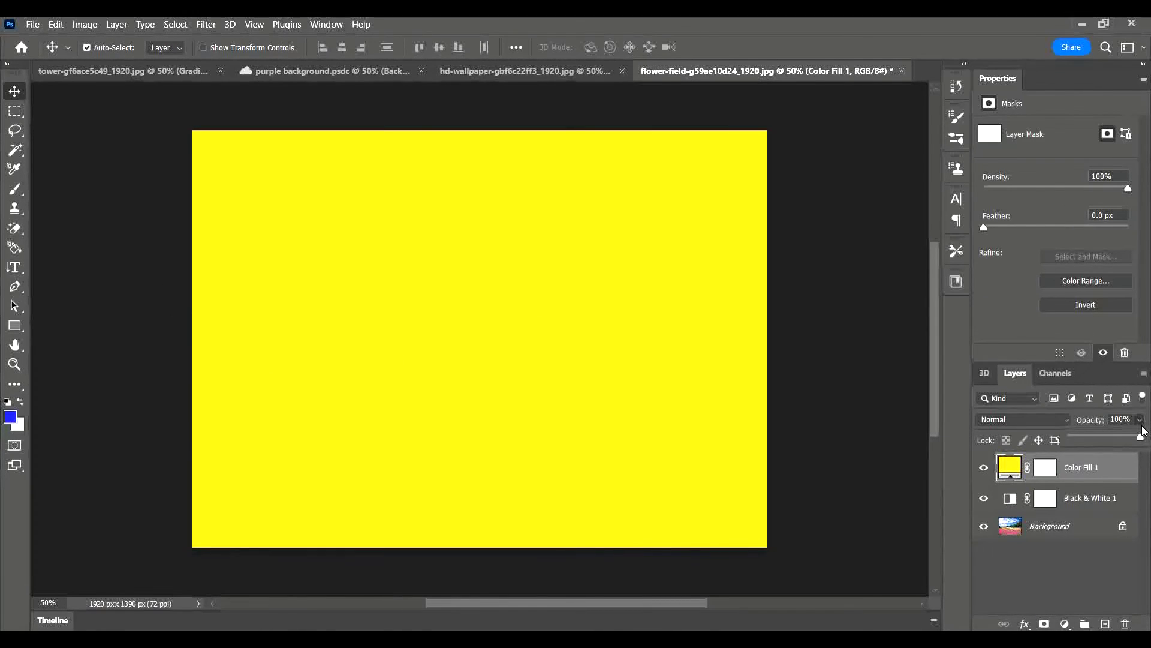
drag(1141, 436, 1132, 443)
drag(1112, 439, 1110, 440)
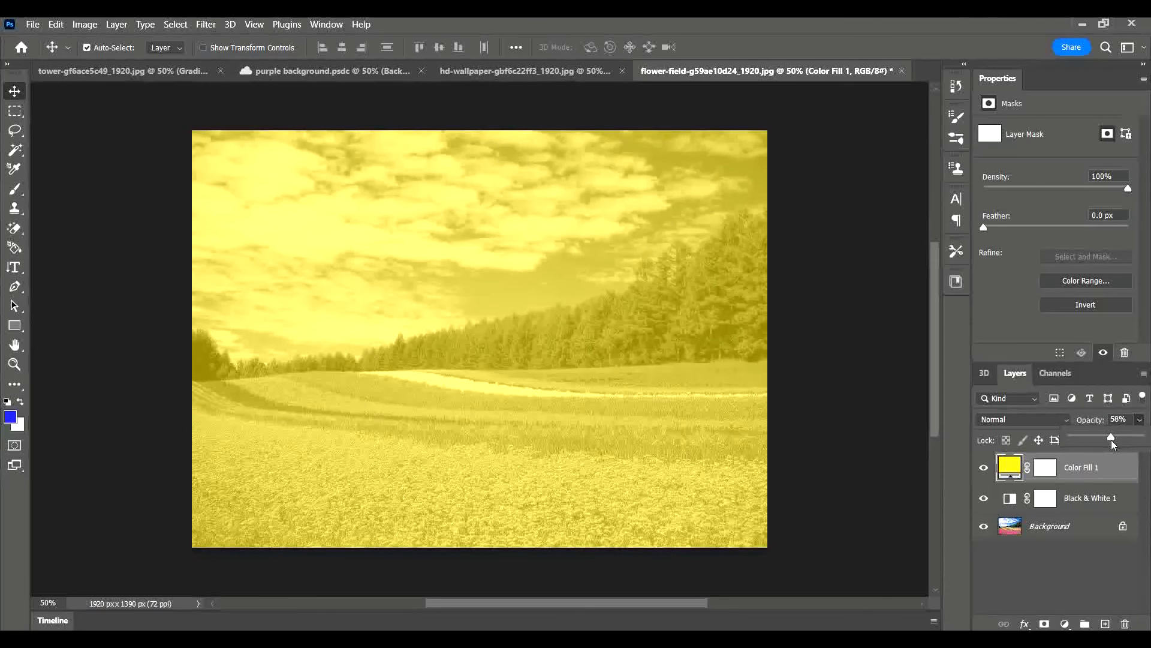